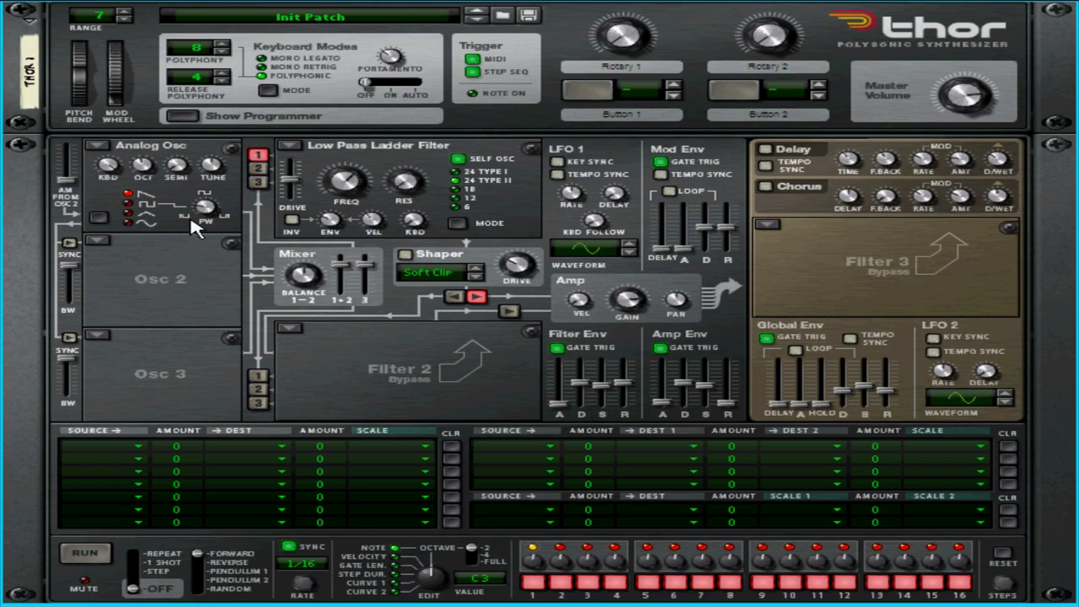
pyautogui.click(125, 203)
pyautogui.click(128, 203)
pyautogui.click(127, 222)
pyautogui.moveTo(211, 216)
pyautogui.mouseDown()
pyautogui.moveTo(211, 207)
pyautogui.moveTo(218, 217)
pyautogui.mouseUp()
pyautogui.moveTo(205, 206)
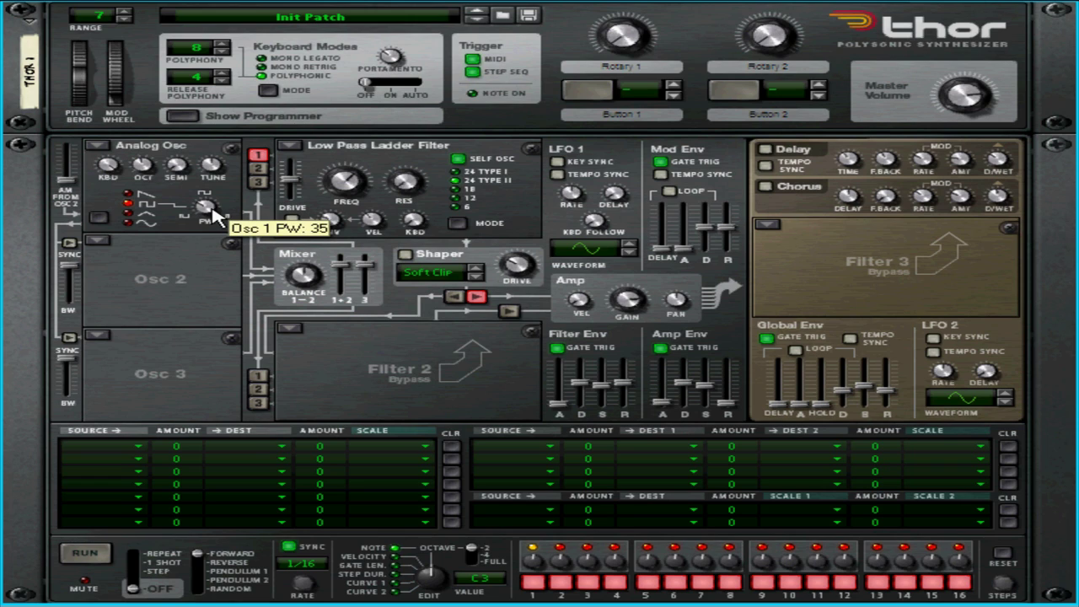
pyautogui.scroll(1, 216, 218)
pyautogui.scroll(10, 216, 217)
pyautogui.scroll(5, 215, 217)
pyautogui.scroll(-12, 217, 218)
pyautogui.moveTo(216, 217)
pyautogui.mouseDown()
pyautogui.moveTo(208, 187)
pyautogui.moveTo(212, 202)
pyautogui.moveTo(222, 178)
pyautogui.moveTo(221, 190)
pyautogui.mouseUp()
pyautogui.moveTo(219, 188); pyautogui.dragTo(214, 239)
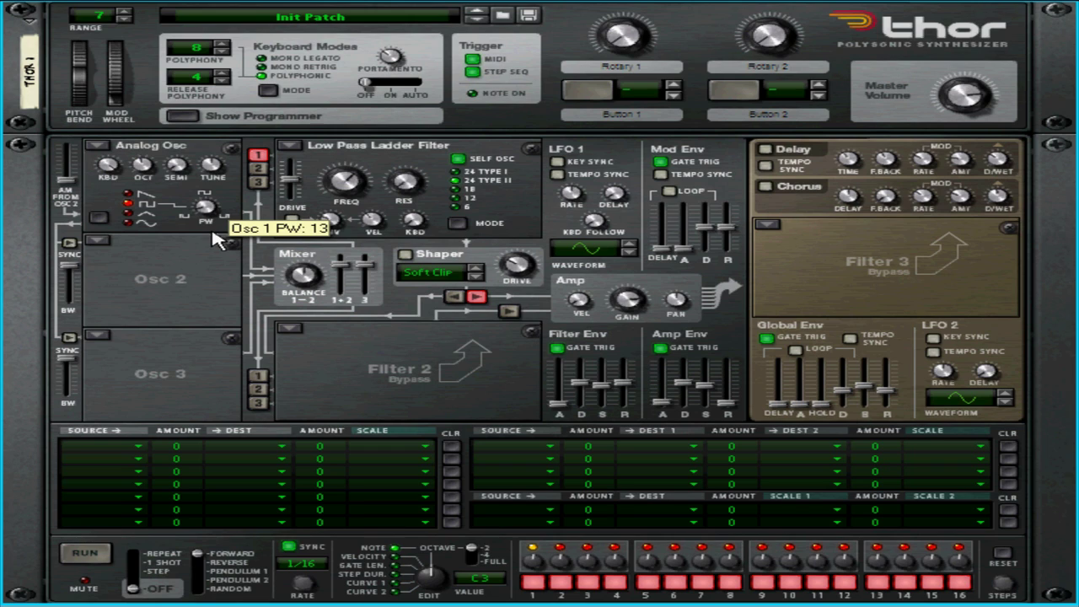
pyautogui.moveTo(212, 234); pyautogui.dragTo(208, 133)
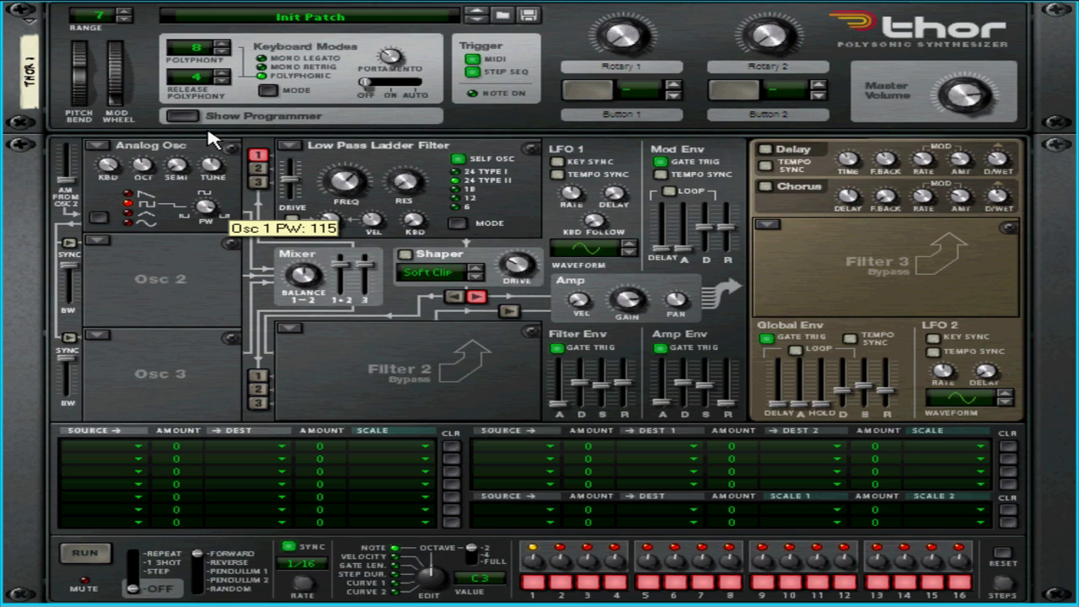
pyautogui.moveTo(211, 139)
pyautogui.mouseDown()
pyautogui.moveTo(212, 216)
pyautogui.moveTo(217, 199)
pyautogui.mouseUp()
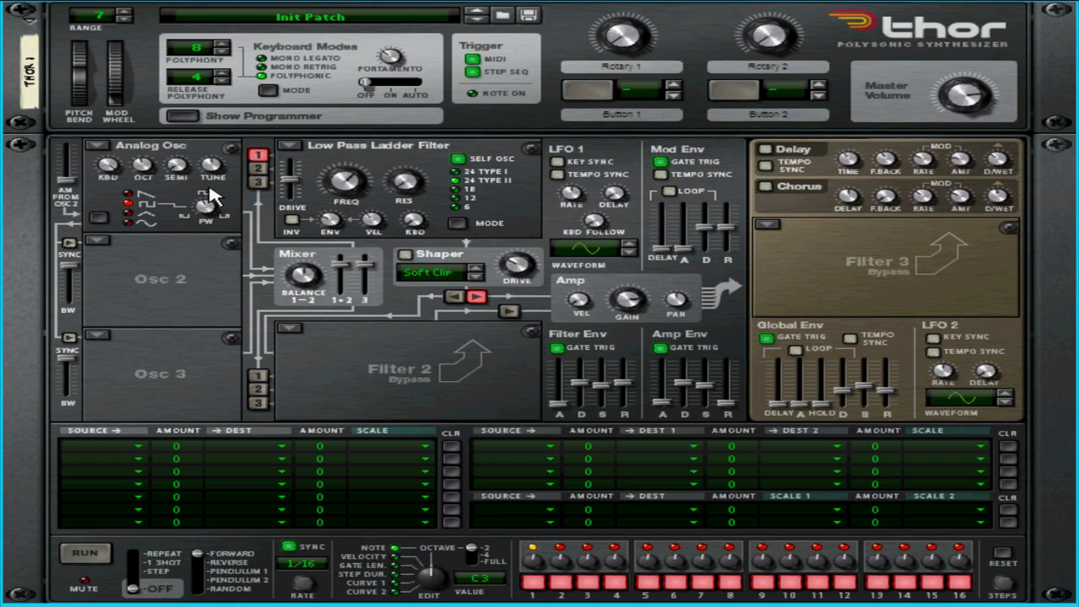
pyautogui.moveTo(207, 211); pyautogui.dragTo(211, 210)
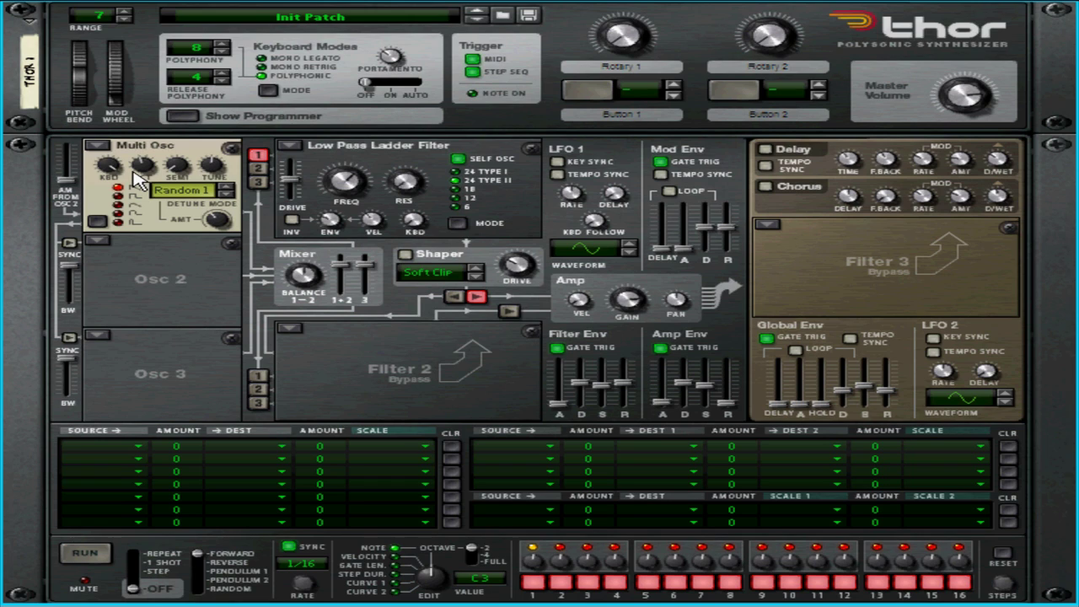
pyautogui.moveTo(215, 213); pyautogui.dragTo(221, 233)
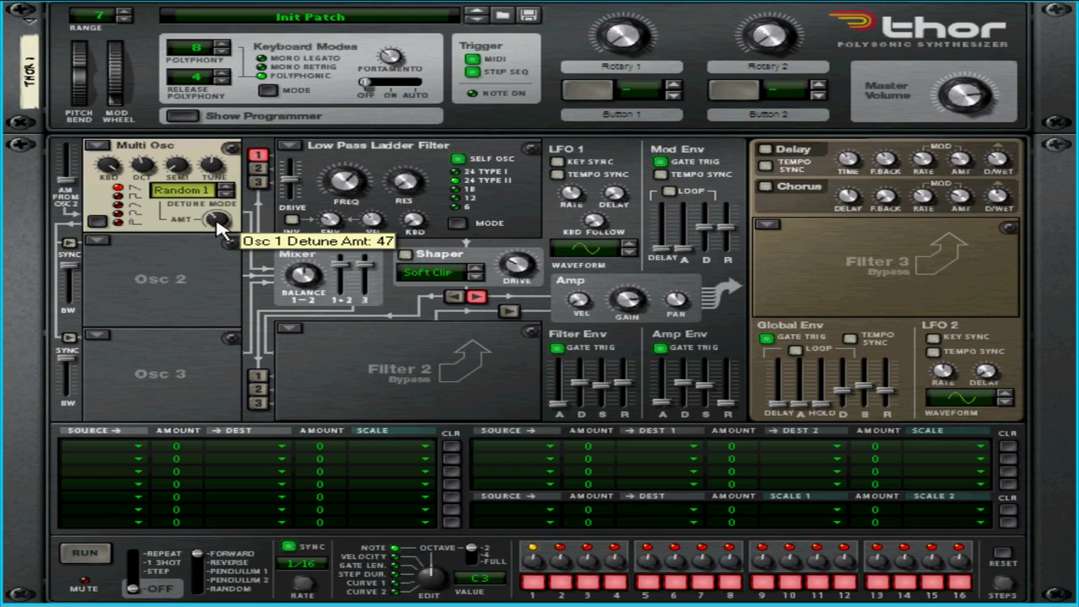
pyautogui.moveTo(220, 234); pyautogui.dragTo(183, 205)
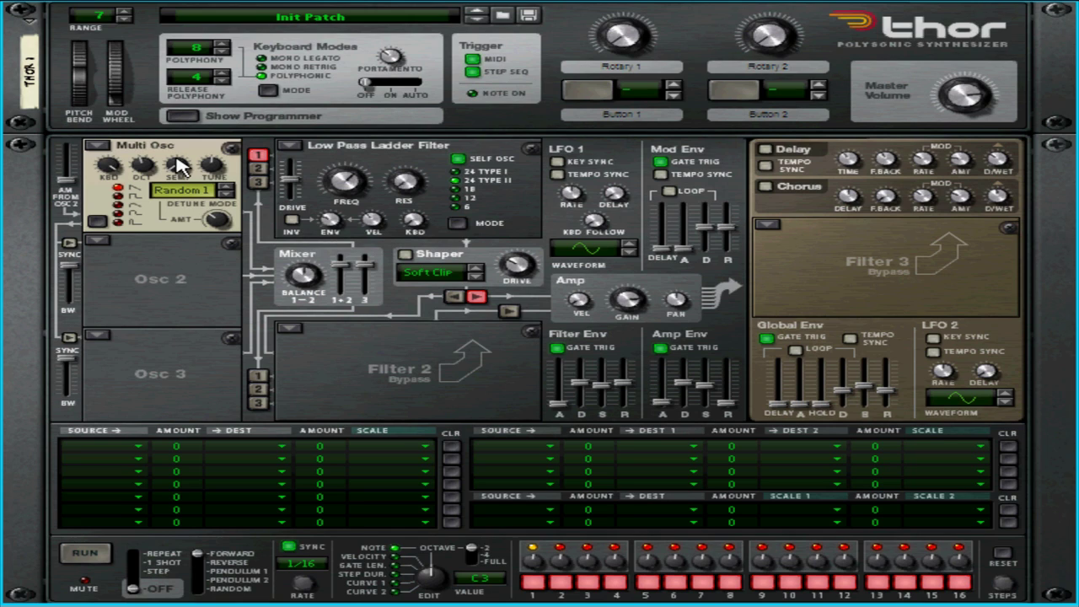
pyautogui.moveTo(177, 166)
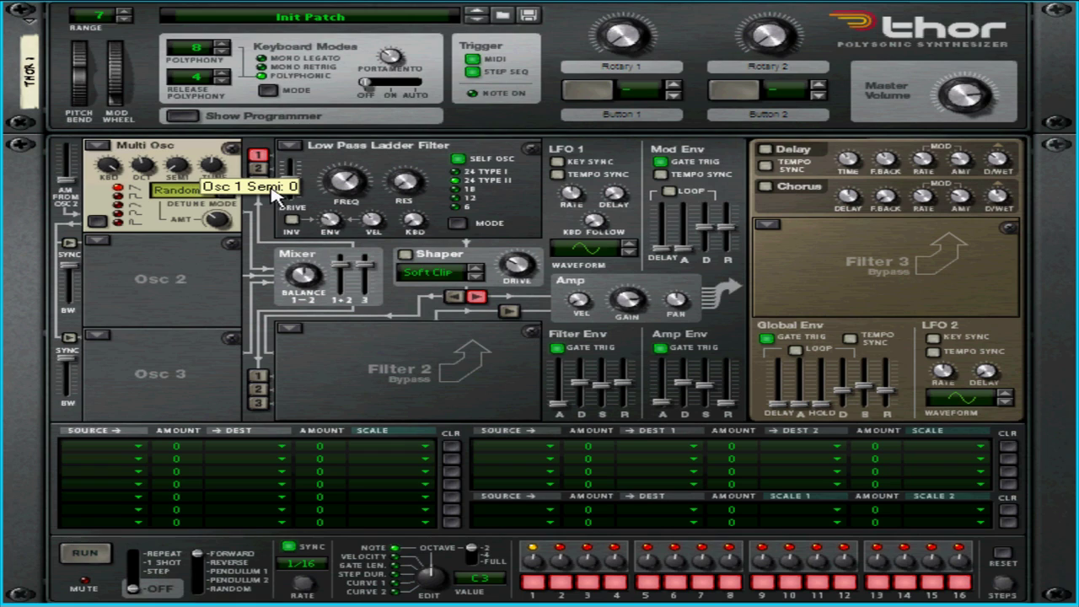
pyautogui.click(226, 195)
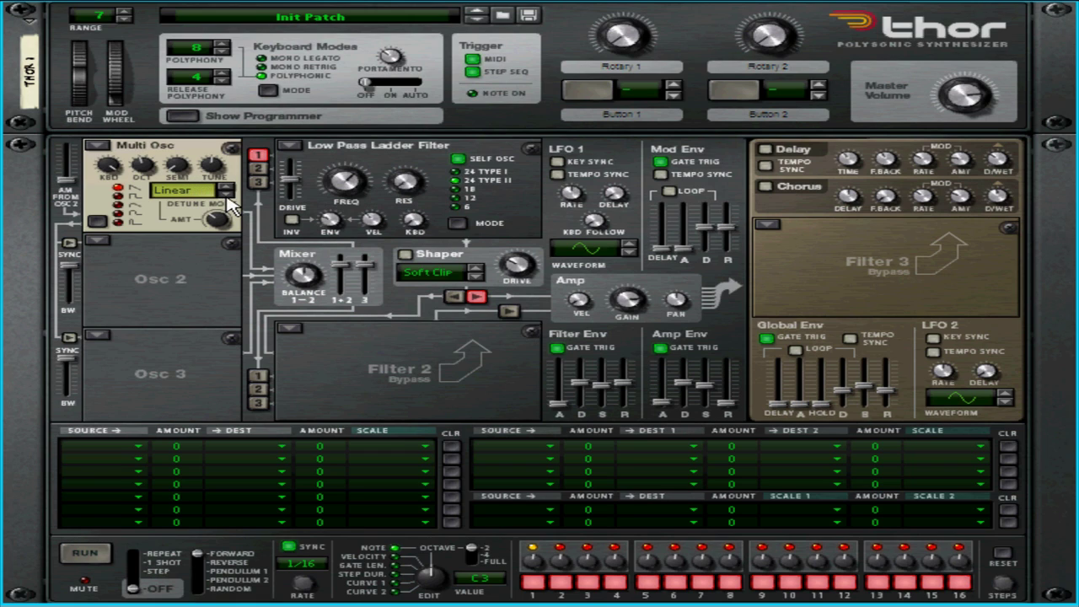
pyautogui.click(226, 196)
pyautogui.click(226, 196)
pyautogui.click(226, 196)
pyautogui.click(226, 196)
pyautogui.moveTo(221, 212)
pyautogui.mouseDown()
pyautogui.moveTo(228, 238)
pyautogui.moveTo(229, 118)
pyautogui.moveTo(224, 221)
pyautogui.mouseUp()
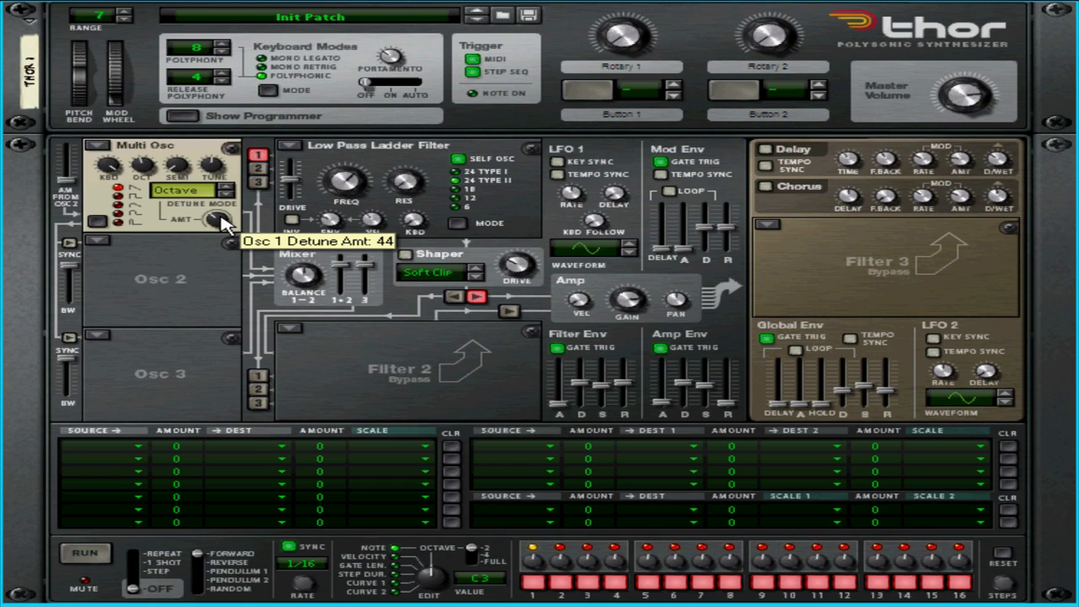
pyautogui.moveTo(224, 221); pyautogui.dragTo(224, 225)
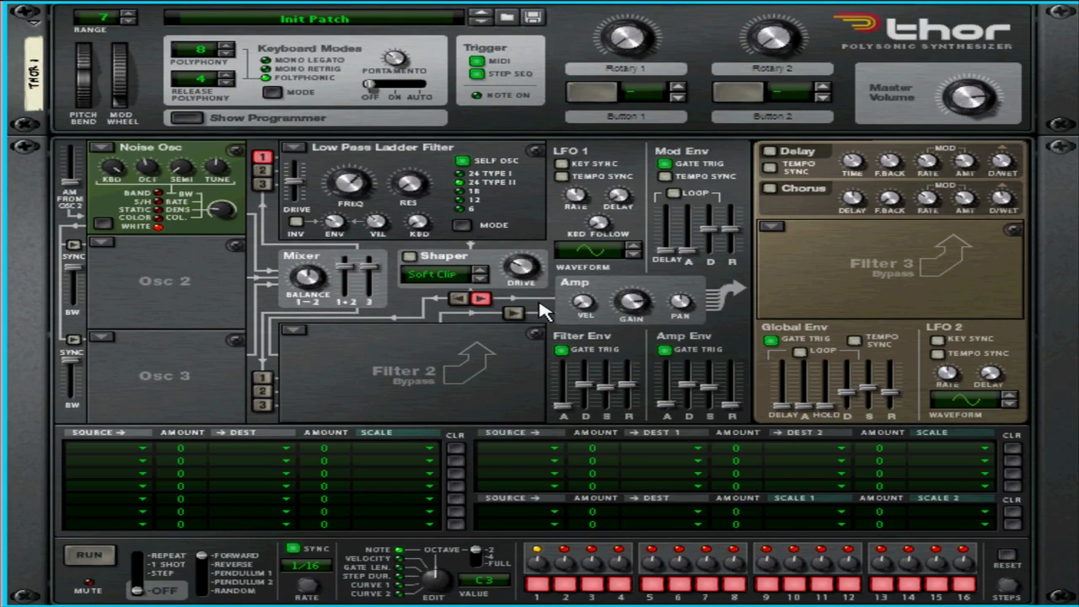
pyautogui.click(157, 193)
pyautogui.click(158, 208)
pyautogui.click(158, 226)
pyautogui.click(158, 194)
pyautogui.moveTo(221, 210)
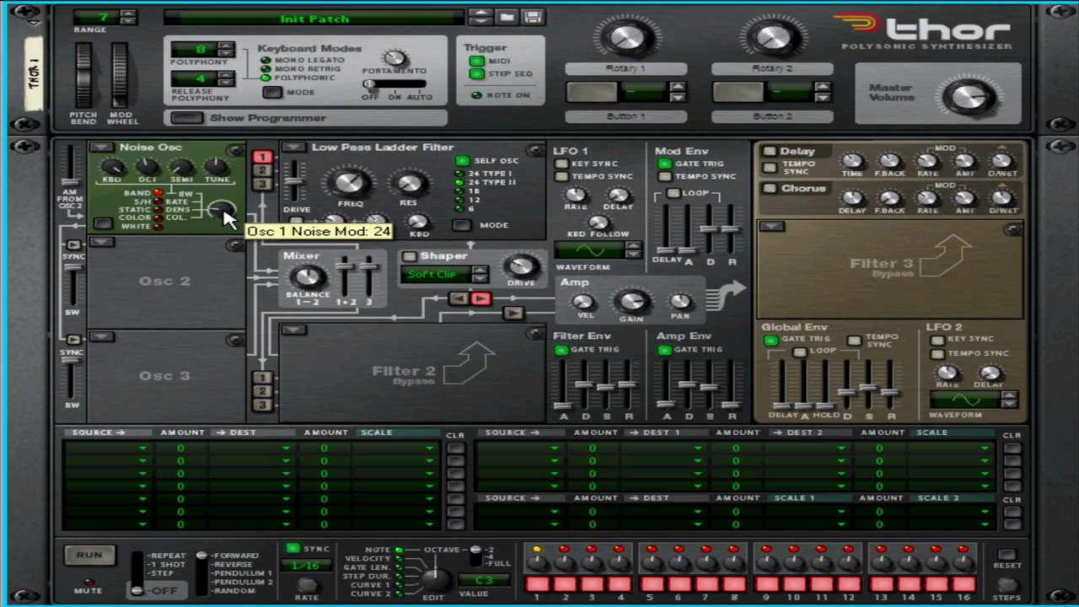
pyautogui.moveTo(224, 216)
pyautogui.mouseDown()
pyautogui.moveTo(152, 205)
pyautogui.moveTo(236, 204)
pyautogui.mouseUp()
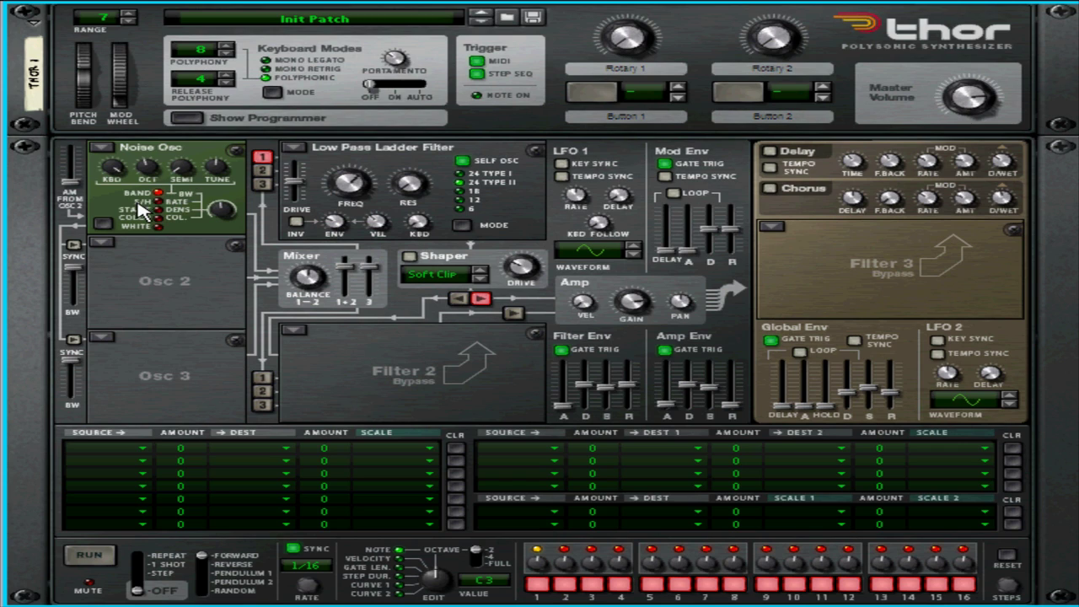
pyautogui.click(159, 200)
pyautogui.click(159, 209)
pyautogui.click(158, 218)
pyautogui.click(159, 227)
pyautogui.click(102, 244)
pyautogui.click(73, 246)
pyautogui.moveTo(70, 180); pyautogui.dragTo(82, 161)
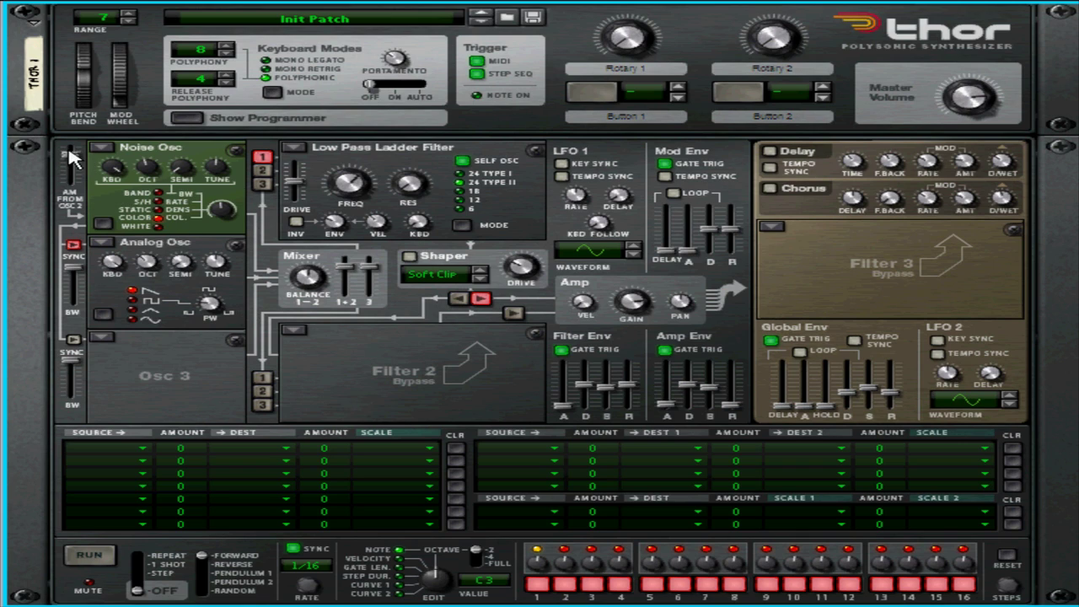
pyautogui.moveTo(72, 158); pyautogui.dragTo(73, 182)
pyautogui.click(73, 246)
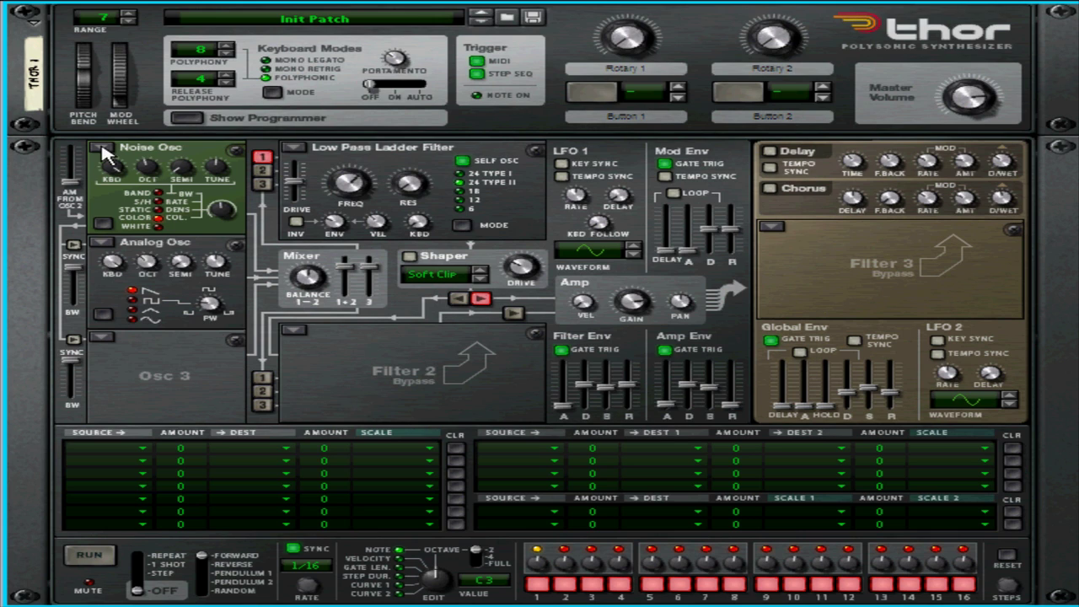
pyautogui.click(101, 148)
pyautogui.click(177, 198)
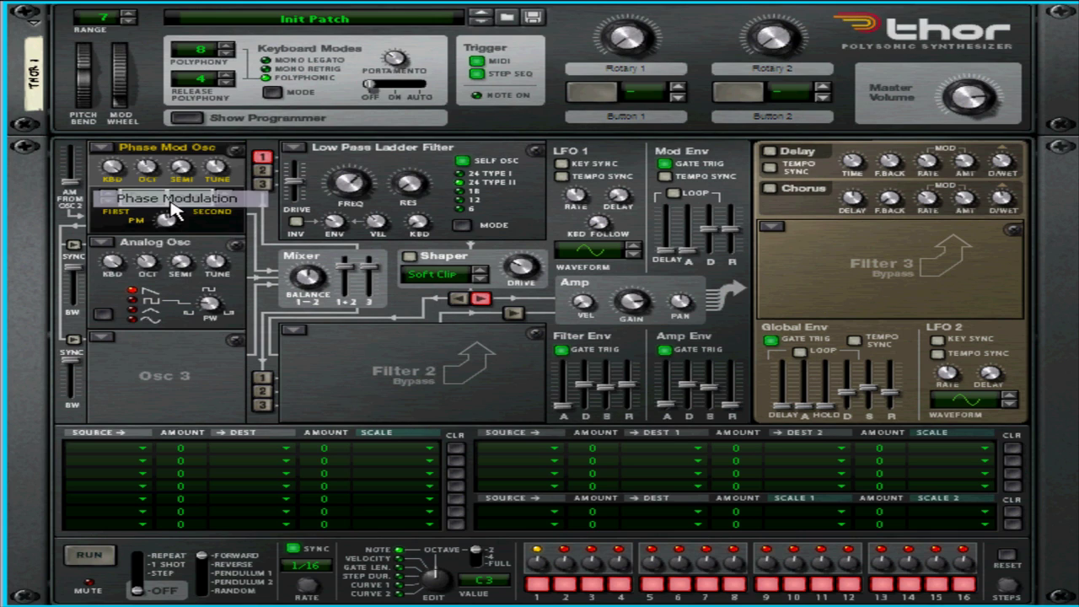
pyautogui.click(101, 242)
pyautogui.click(128, 359)
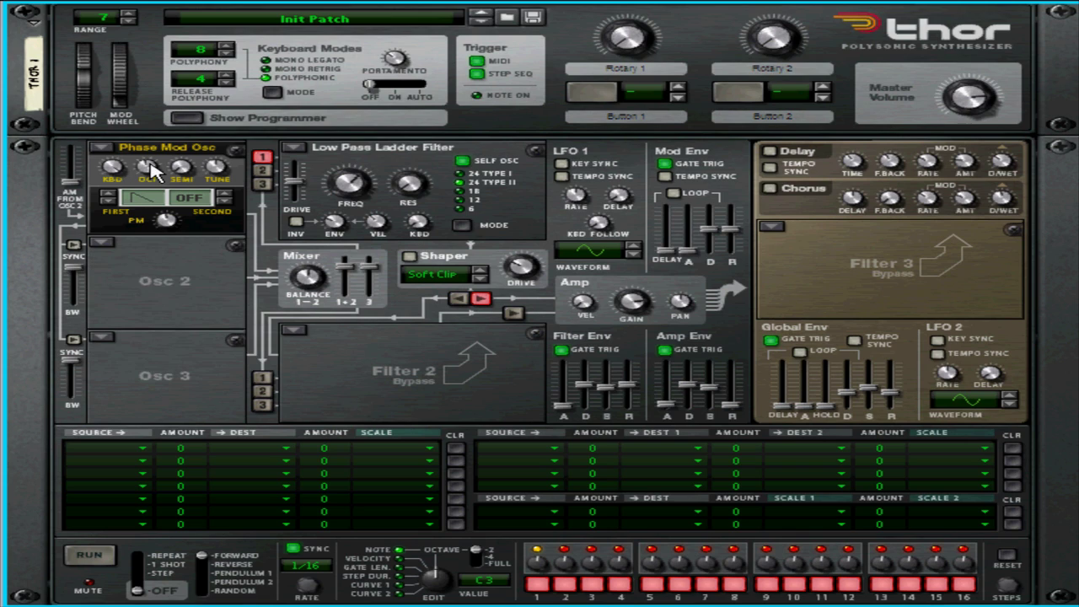
pyautogui.click(225, 194)
pyautogui.moveTo(168, 230); pyautogui.dragTo(184, 226)
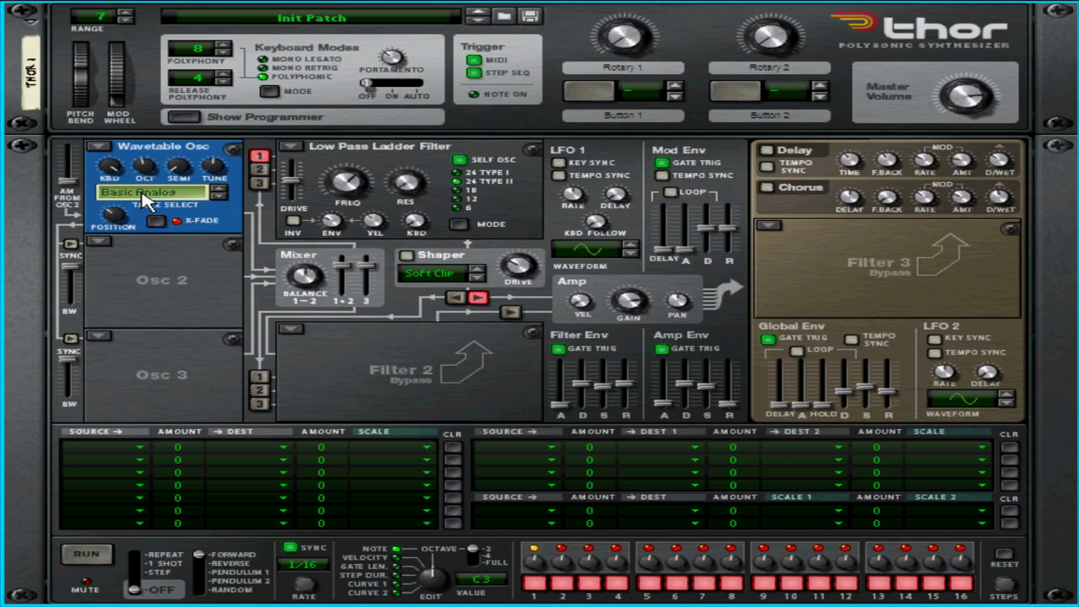
pyautogui.click(219, 195)
pyautogui.click(220, 196)
pyautogui.click(220, 196)
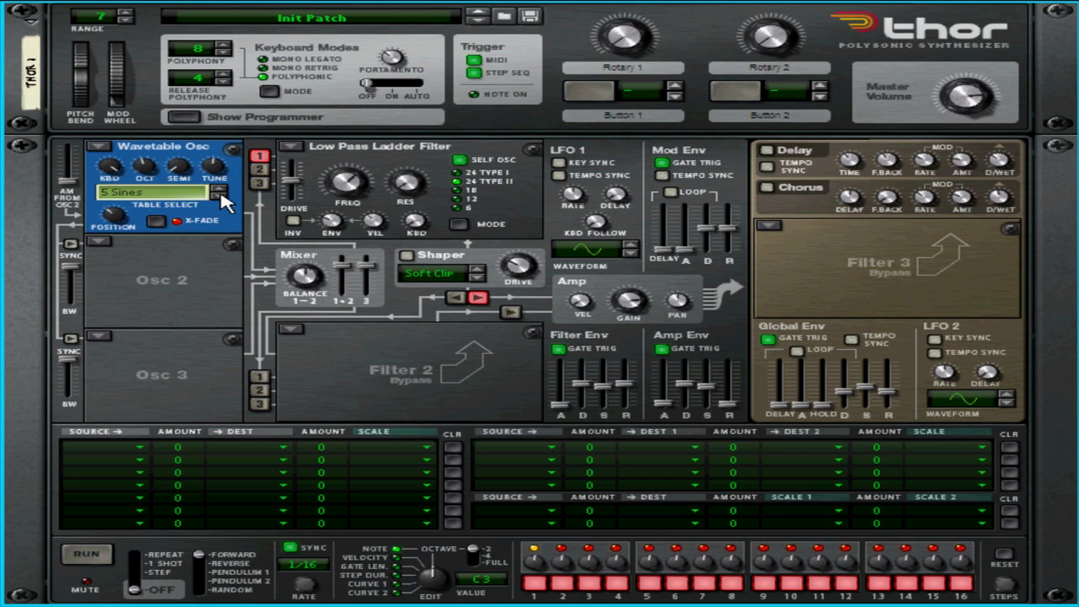
pyautogui.click(224, 193)
pyautogui.click(220, 196)
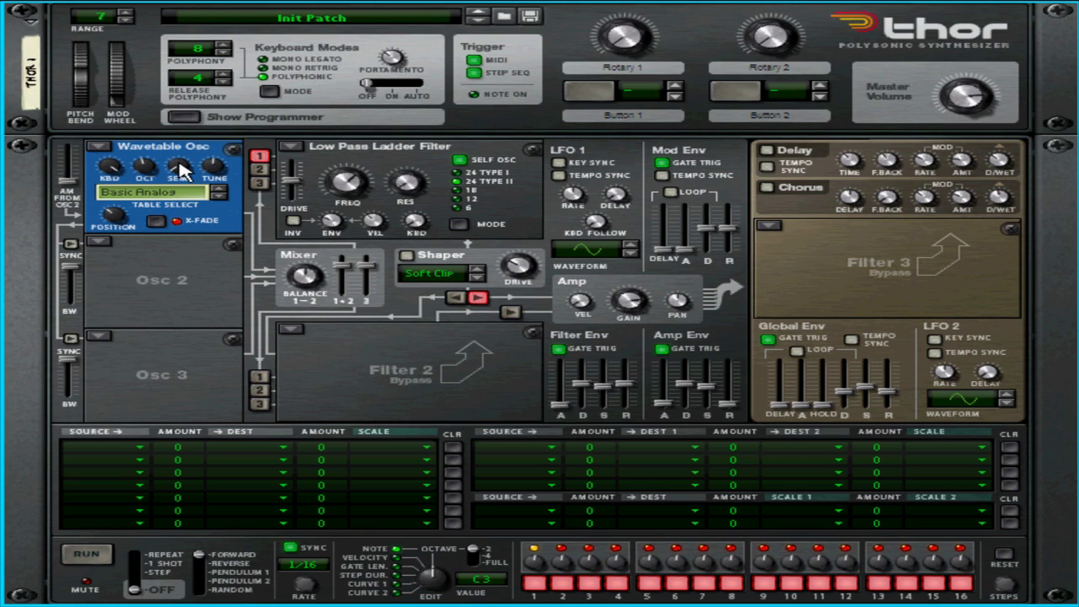
pyautogui.moveTo(122, 217); pyautogui.dragTo(124, 221)
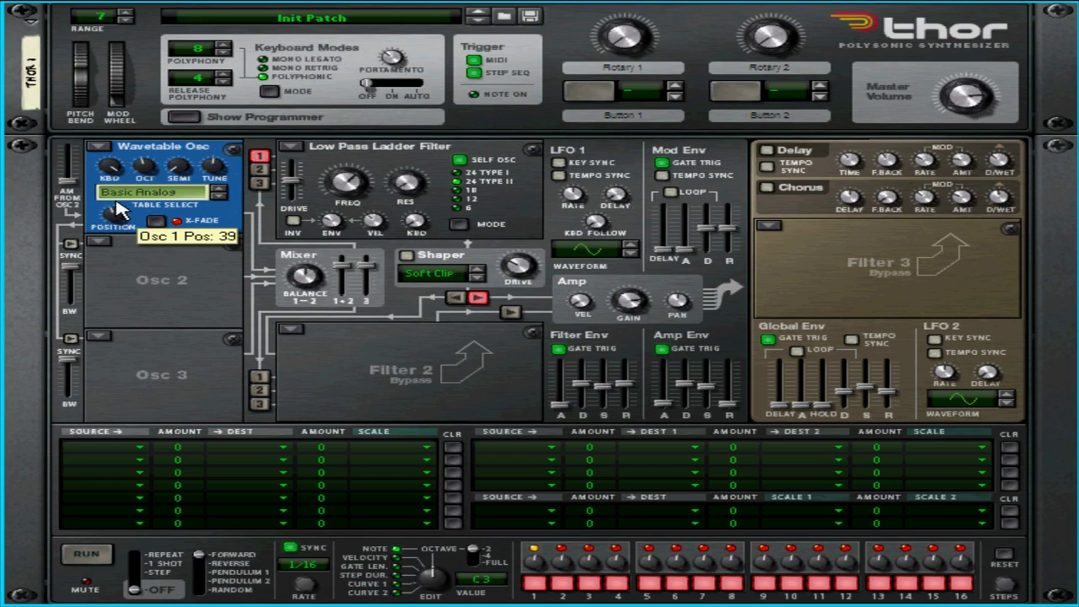
pyautogui.click(218, 200)
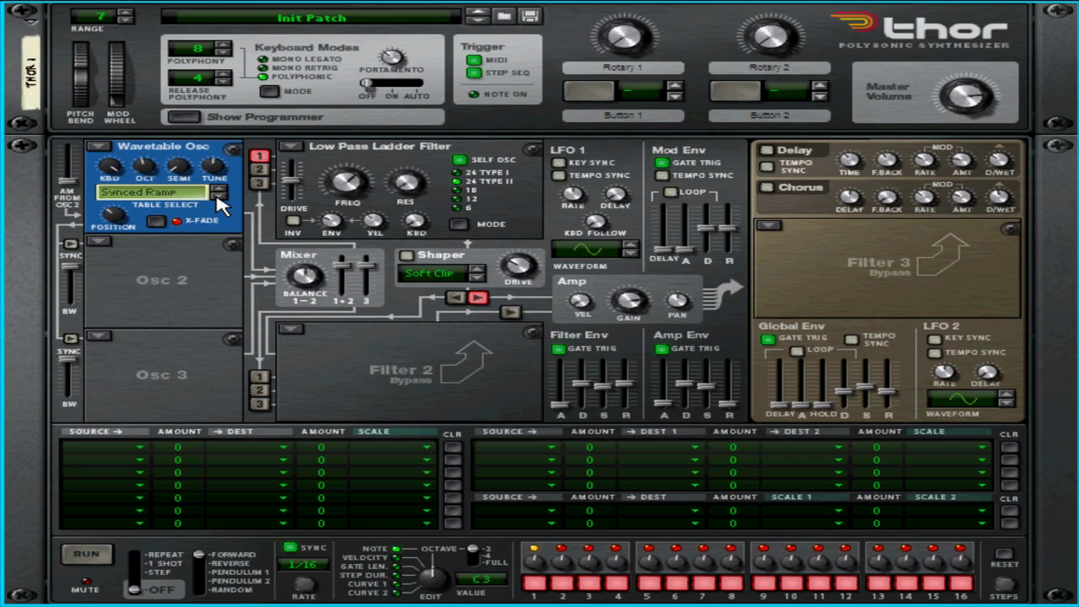
pyautogui.click(218, 199)
pyautogui.click(218, 200)
pyautogui.click(218, 200)
pyautogui.click(218, 199)
pyautogui.click(218, 200)
pyautogui.click(219, 200)
pyautogui.click(218, 200)
pyautogui.click(219, 200)
pyautogui.click(218, 200)
pyautogui.click(216, 199)
pyautogui.click(219, 199)
pyautogui.click(219, 198)
pyautogui.click(219, 199)
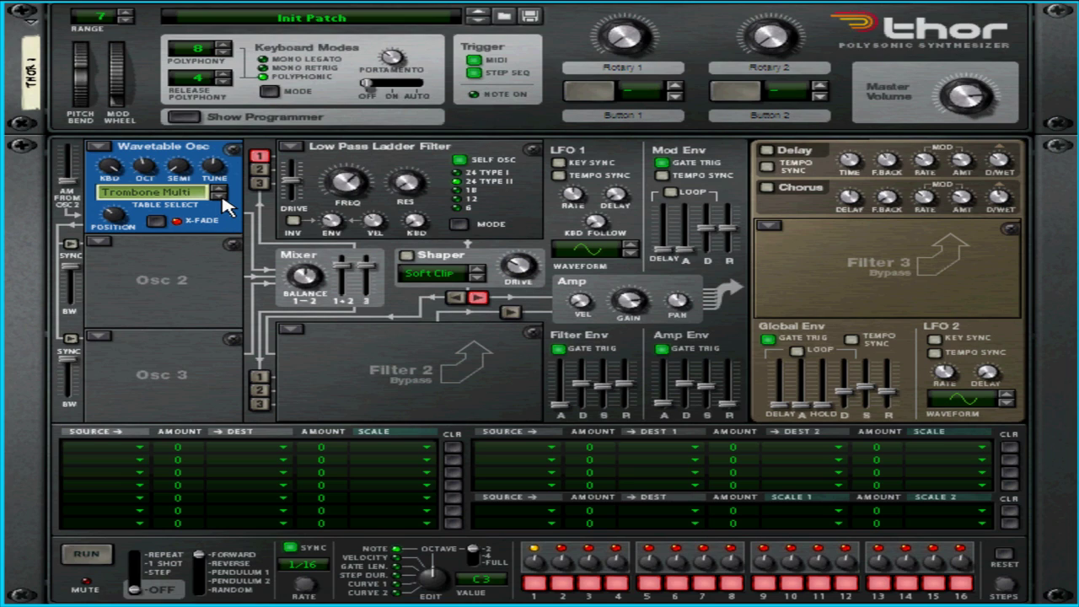
pyautogui.click(219, 199)
pyautogui.click(219, 198)
pyautogui.click(219, 199)
pyautogui.click(219, 198)
pyautogui.click(219, 199)
pyautogui.click(222, 199)
pyautogui.click(219, 199)
pyautogui.click(221, 198)
pyautogui.click(221, 198)
pyautogui.click(221, 198)
pyautogui.click(222, 199)
pyautogui.click(223, 198)
pyautogui.click(222, 199)
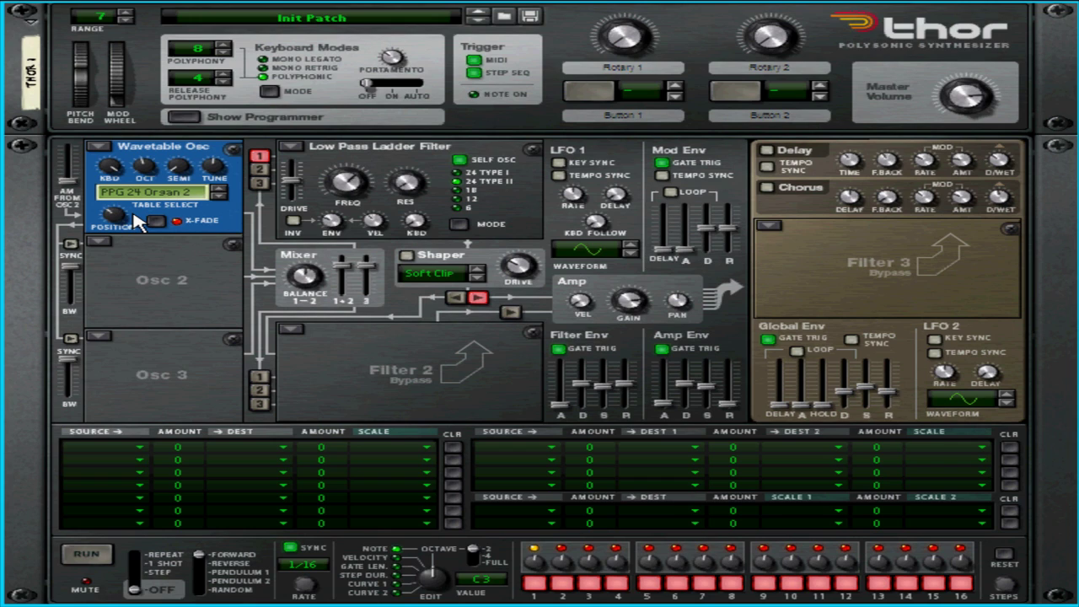
pyautogui.moveTo(113, 216)
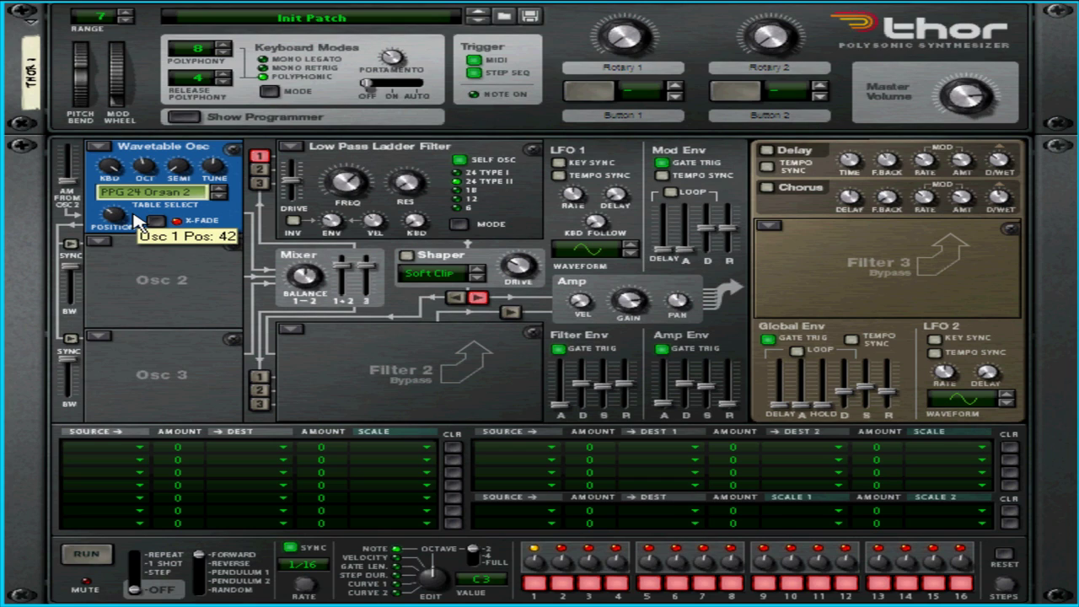
pyautogui.click(163, 221)
pyautogui.moveTo(115, 217); pyautogui.dragTo(123, 226)
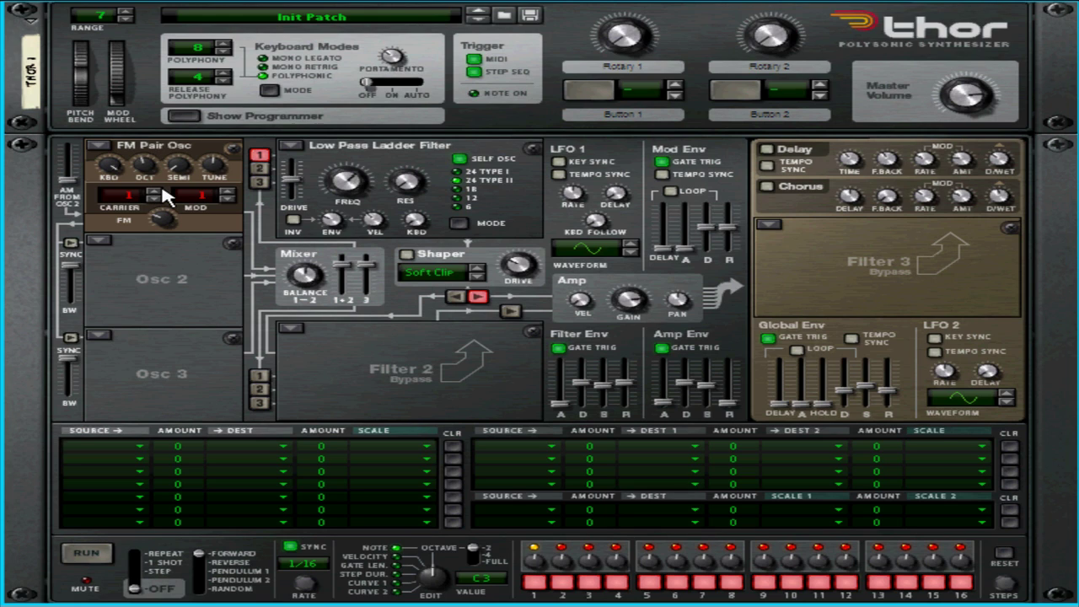
pyautogui.moveTo(173, 212); pyautogui.dragTo(172, 216)
pyautogui.doubleClick(158, 191)
pyautogui.doubleClick(227, 192)
pyautogui.doubleClick(226, 199)
pyautogui.doubleClick(154, 199)
pyautogui.click(154, 193)
pyautogui.click(155, 193)
pyautogui.click(155, 193)
pyautogui.click(155, 193)
pyautogui.click(155, 193)
pyautogui.click(158, 199)
pyautogui.click(158, 198)
pyautogui.click(158, 199)
pyautogui.click(226, 192)
pyautogui.click(226, 192)
pyautogui.click(226, 199)
pyautogui.click(226, 200)
pyautogui.click(226, 200)
pyautogui.click(226, 200)
pyautogui.click(226, 200)
pyautogui.click(71, 243)
pyautogui.moveTo(69, 274)
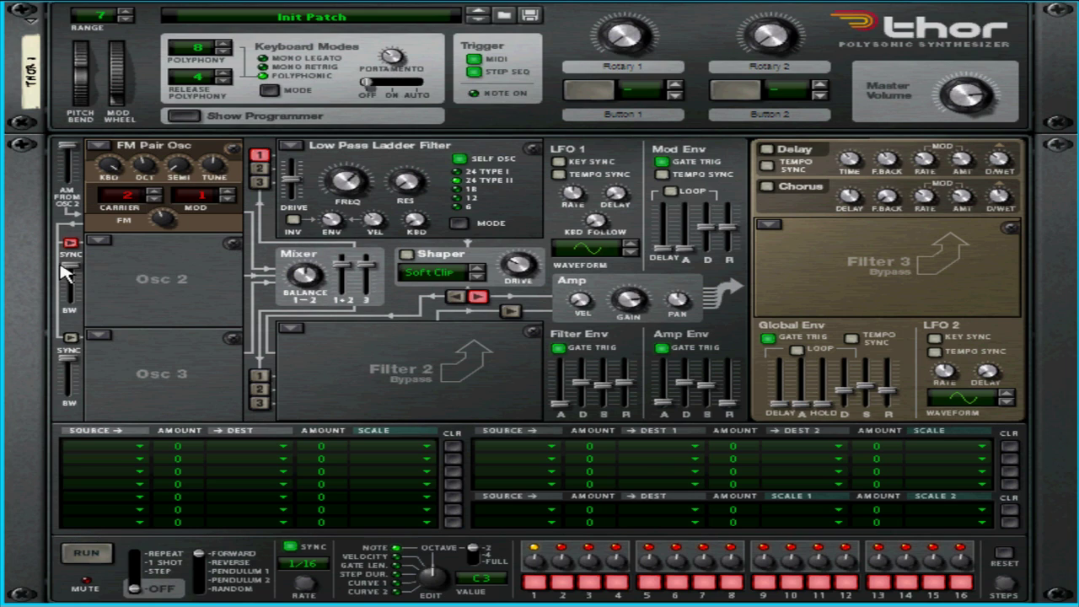
pyautogui.moveTo(67, 356); pyautogui.dragTo(68, 381)
pyautogui.click(71, 337)
pyautogui.click(71, 243)
pyautogui.click(71, 337)
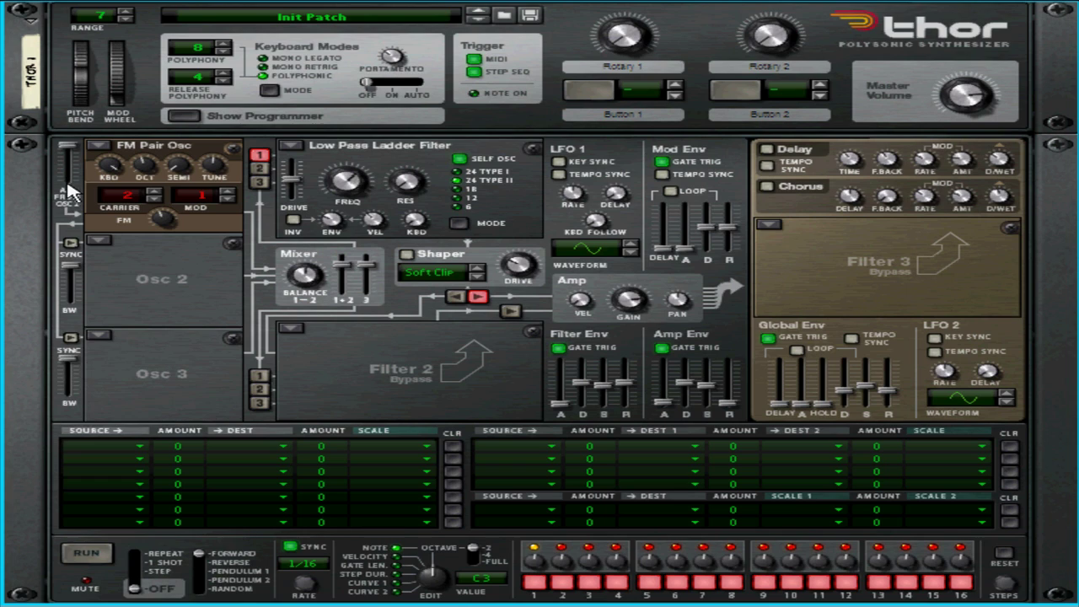